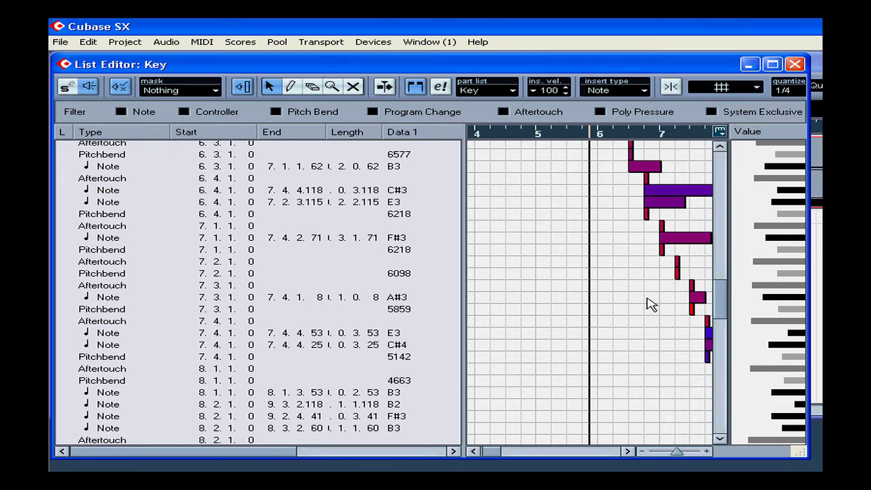
Open the Key Editor for the part and drag one of the stacked D2 notes at the start down to C#2
{"action": "left_click_drag", "start_coordinate": [723, 299], "coordinate": [721, 155]}
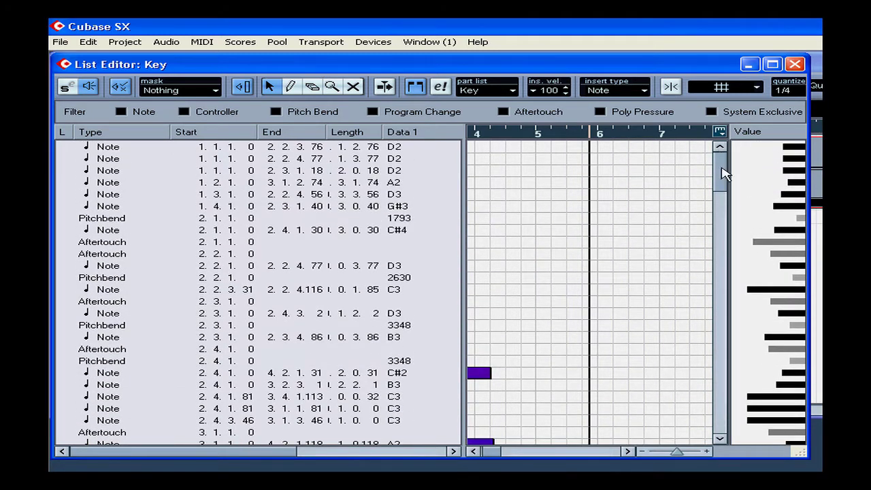
{"action": "left_click_drag", "start_coordinate": [503, 453], "coordinate": [495, 453]}
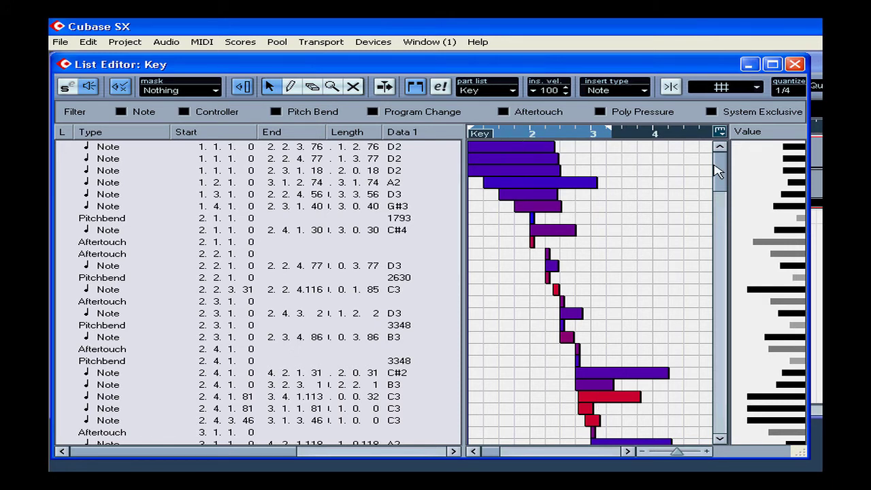
{"action": "left_click_drag", "start_coordinate": [719, 162], "coordinate": [719, 418]}
{"action": "mouse_move", "coordinate": [488, 455]}
{"action": "left_mouse_down"}
{"action": "mouse_move", "coordinate": [523, 457]}
{"action": "mouse_move", "coordinate": [486, 459]}
{"action": "left_mouse_up"}
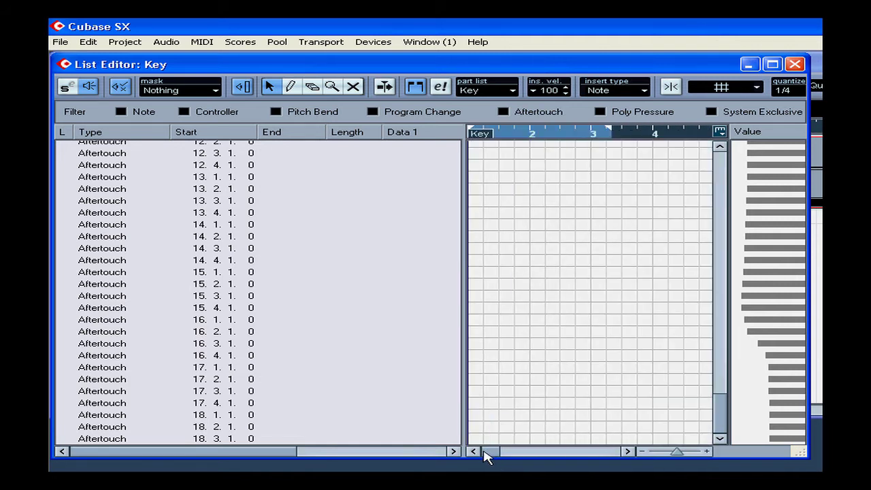
{"action": "left_click_drag", "start_coordinate": [720, 418], "coordinate": [711, 167]}
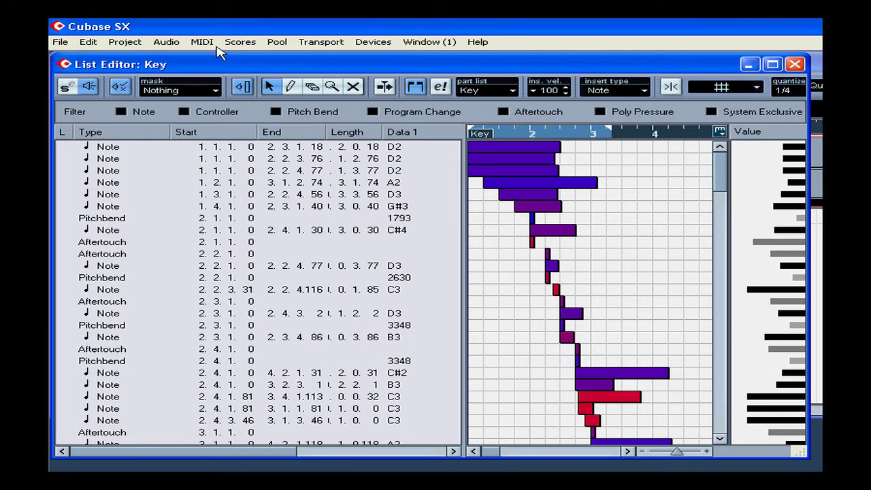
{"action": "left_click", "coordinate": [209, 43]}
{"action": "left_click", "coordinate": [225, 58]}
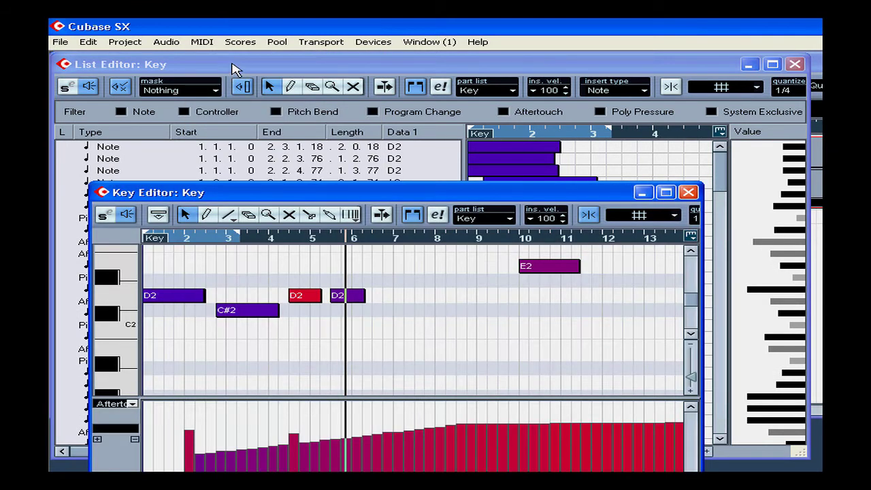
{"action": "left_click", "coordinate": [192, 298]}
{"action": "left_click_drag", "start_coordinate": [193, 298], "coordinate": [178, 311]}
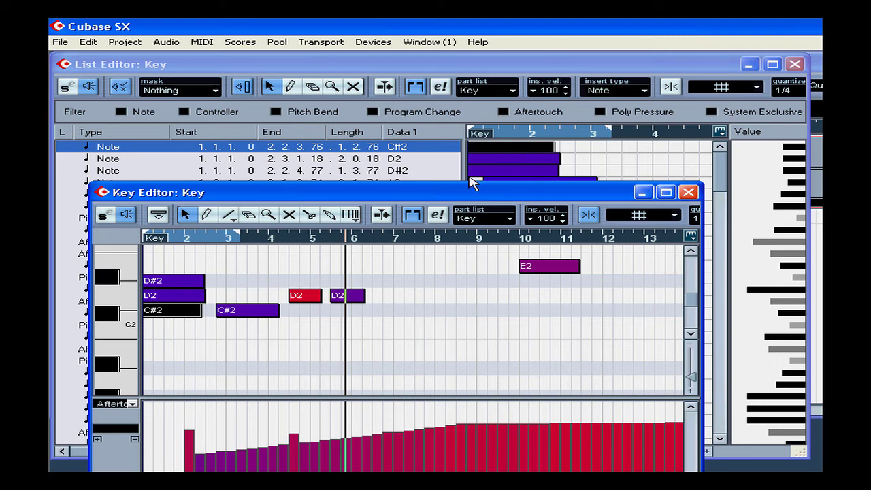
Select the first three notes one by one to find their entries in the list, and set the cursor in the ruler
{"action": "left_click", "coordinate": [520, 148]}
{"action": "left_click", "coordinate": [514, 159]}
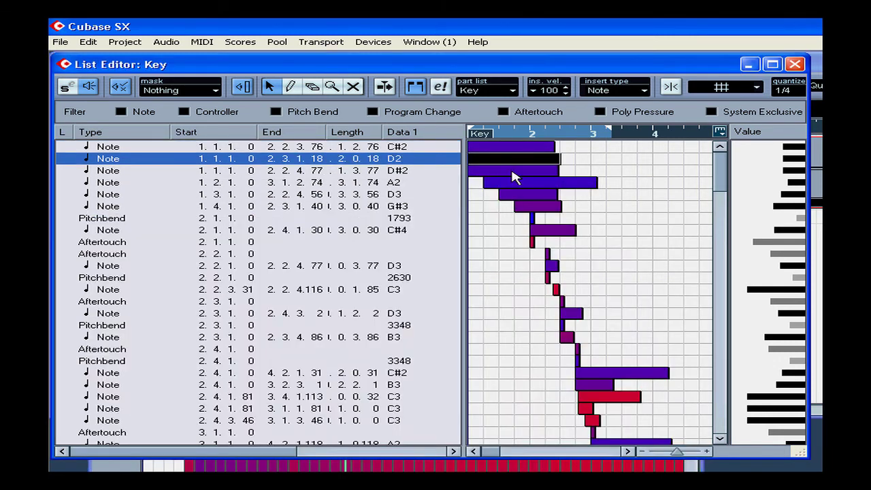
{"action": "left_click", "coordinate": [512, 171]}
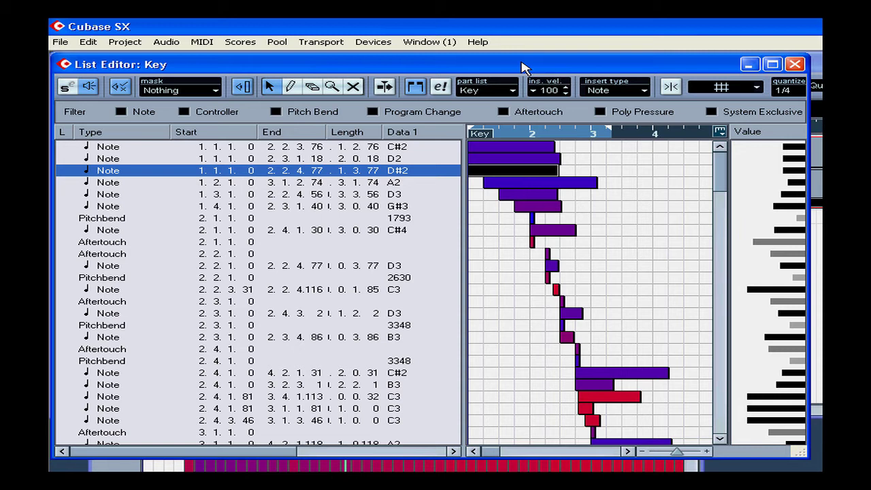
{"action": "left_click", "coordinate": [62, 147]}
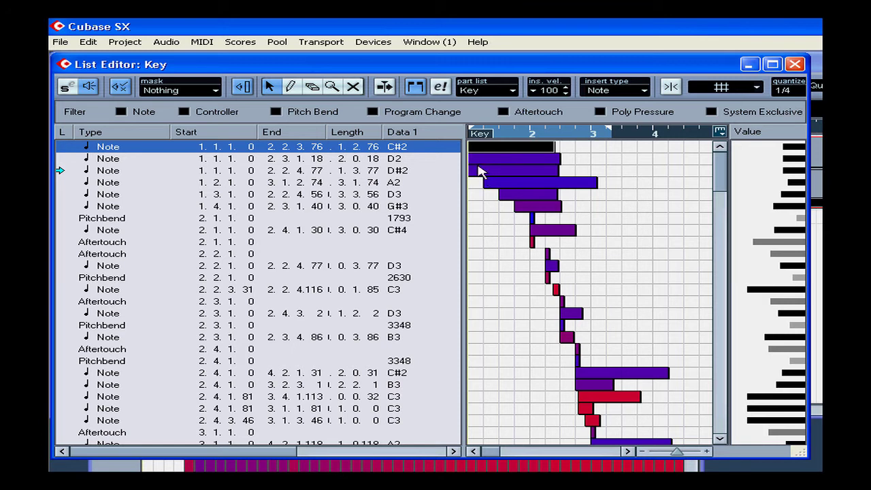
{"action": "left_click", "coordinate": [511, 133]}
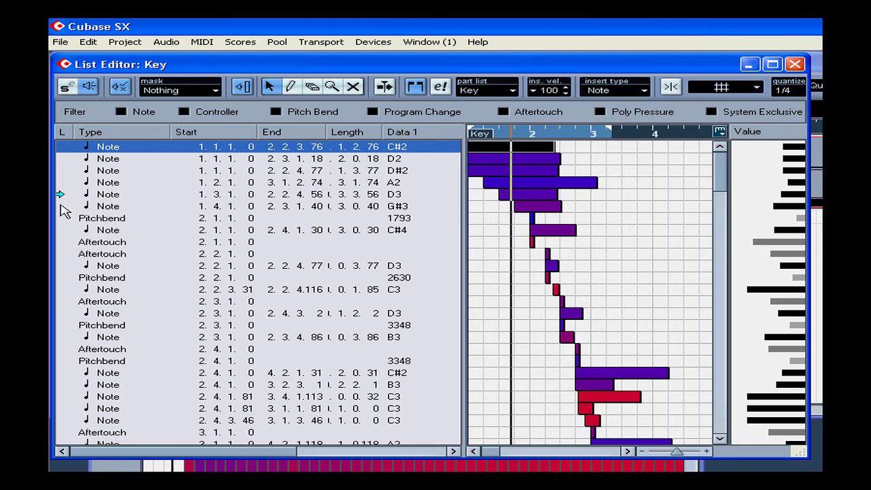
Select the G#3 note, play back from it, and raise its velocity to the maximum in the value column
{"action": "left_click", "coordinate": [96, 206]}
{"action": "key", "text": "space"}
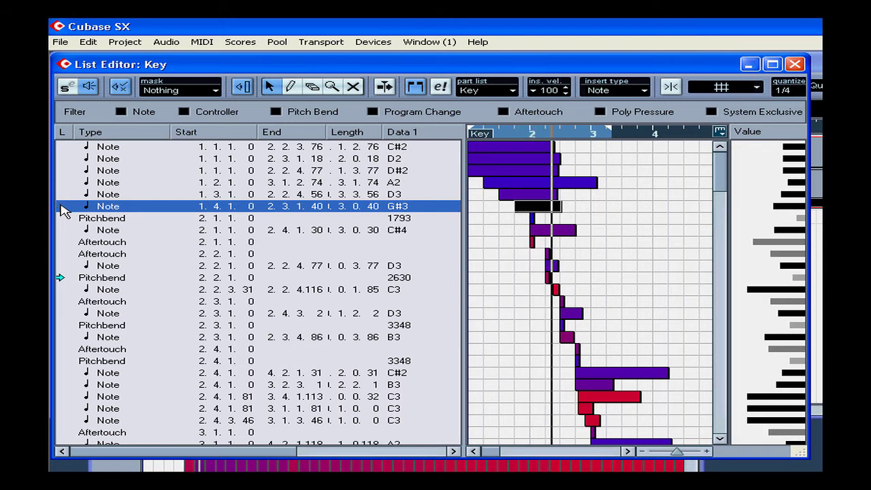
{"action": "double_click", "coordinate": [60, 206]}
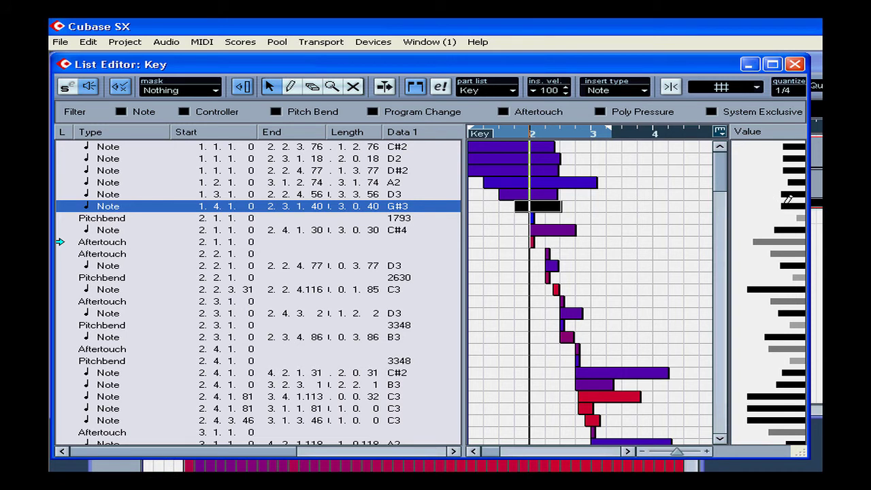
{"action": "left_click_drag", "start_coordinate": [782, 202], "coordinate": [740, 203]}
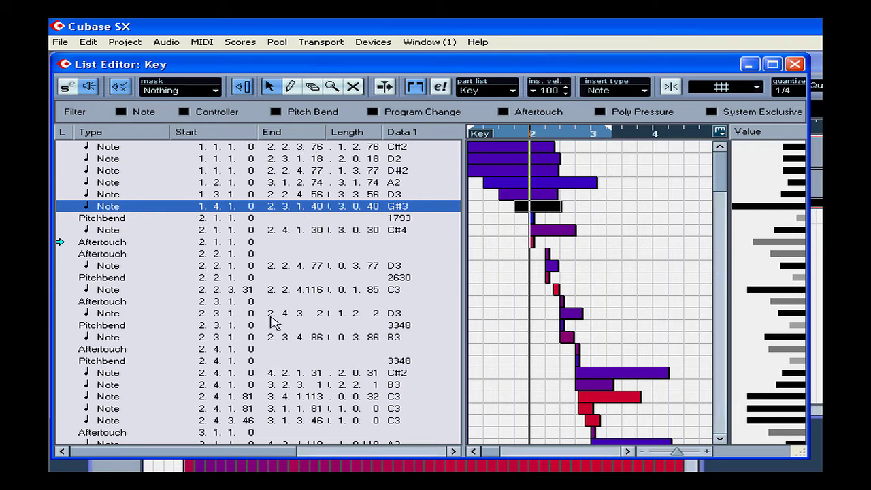
Switch the ruler and list time format to Seconds and back to Bars+Beats
{"action": "right_click", "coordinate": [578, 135]}
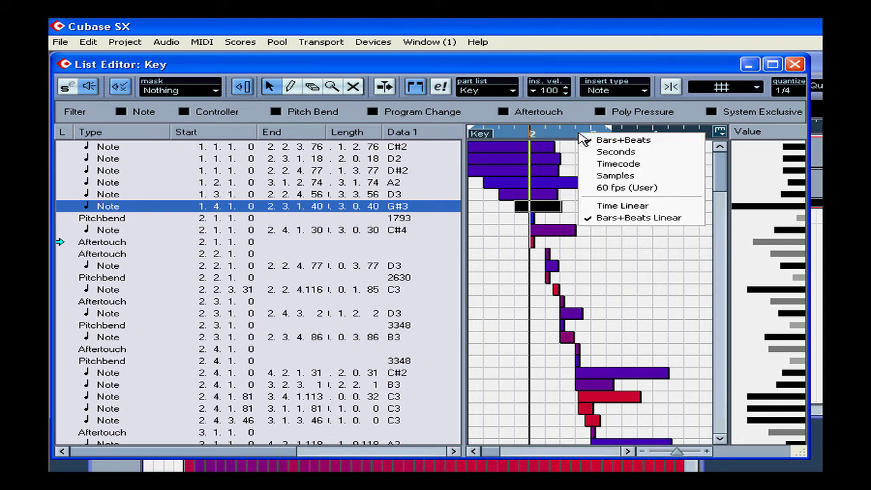
{"action": "left_click", "coordinate": [619, 153]}
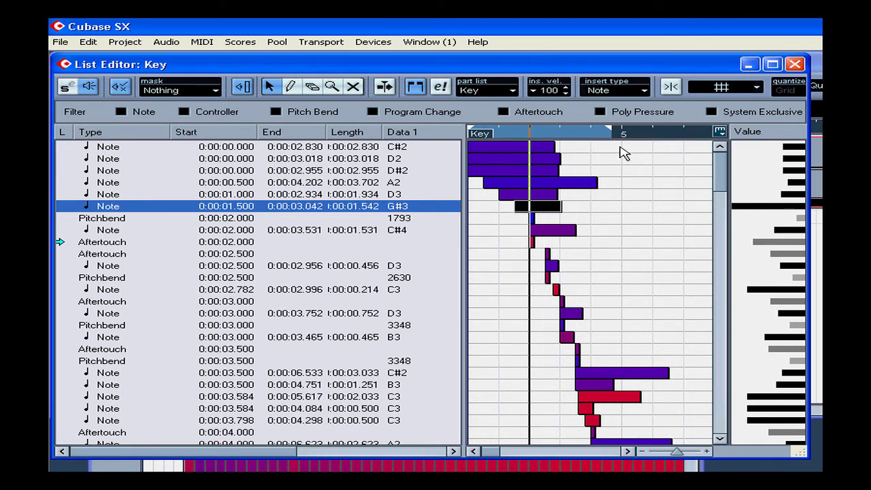
{"action": "right_click", "coordinate": [615, 134]}
{"action": "left_click", "coordinate": [639, 141]}
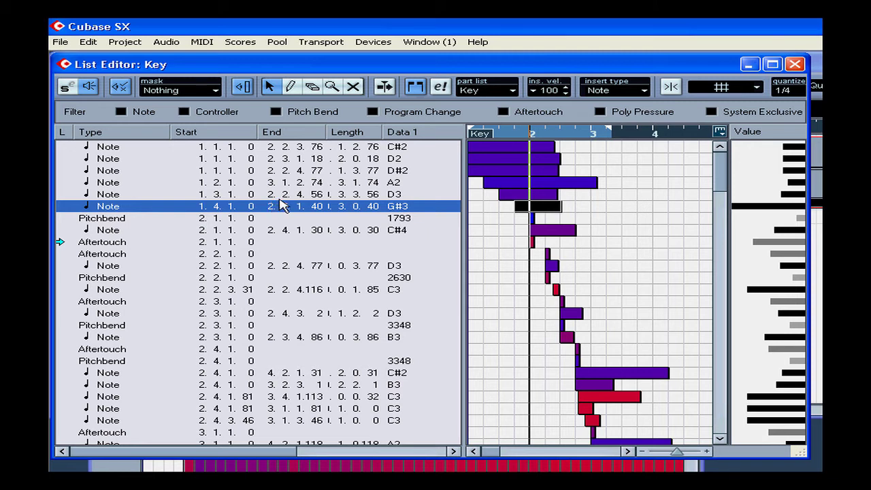
Change the second note's pitch to C2 in the list's Data 1 column
{"action": "left_click_drag", "start_coordinate": [205, 454], "coordinate": [300, 460]}
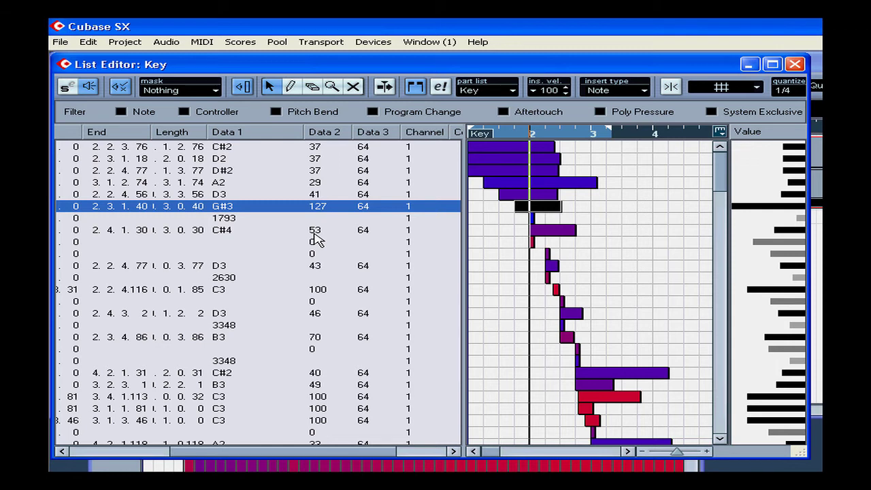
{"action": "left_click_drag", "start_coordinate": [354, 452], "coordinate": [318, 457]}
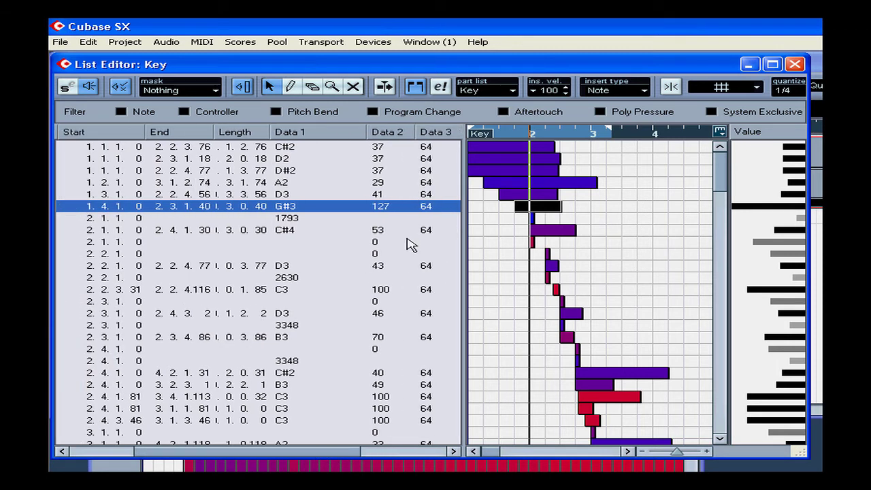
{"action": "left_click", "coordinate": [282, 158]}
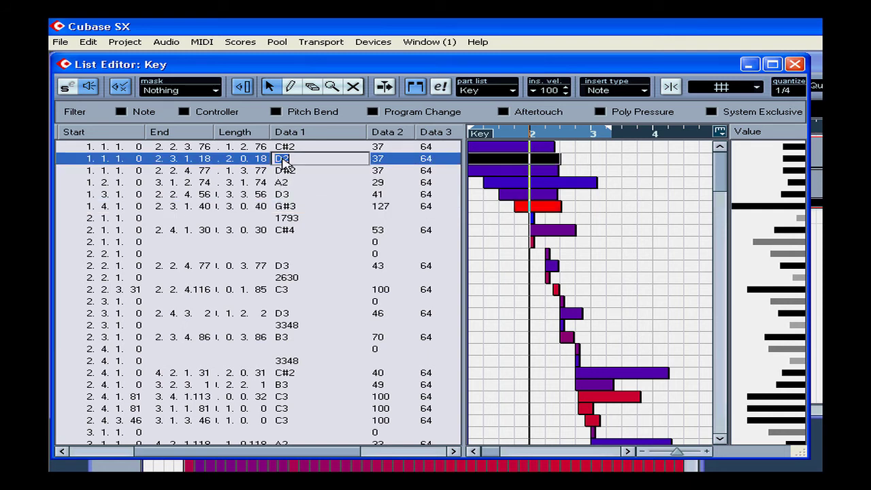
{"action": "left_click", "coordinate": [281, 159]}
{"action": "type", "text": "d"}
{"action": "key", "text": "Return"}
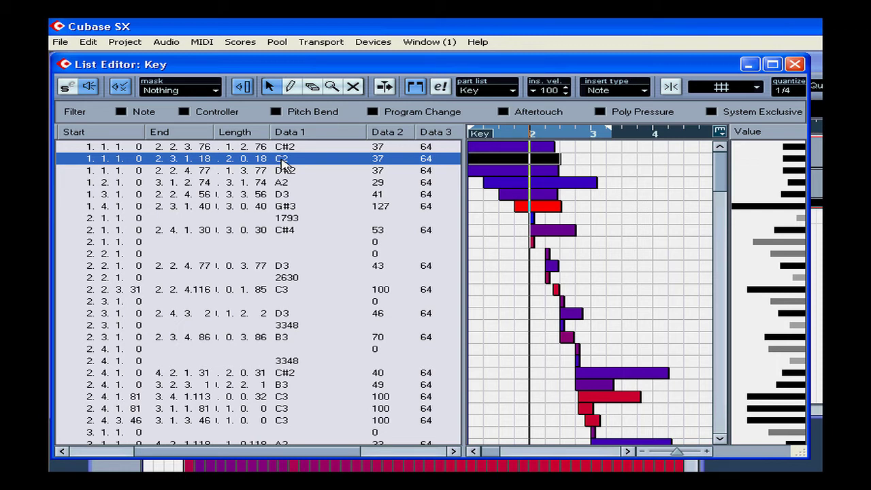
Set the same note's velocity in Data 2 to 47
{"action": "double_click", "coordinate": [380, 161]}
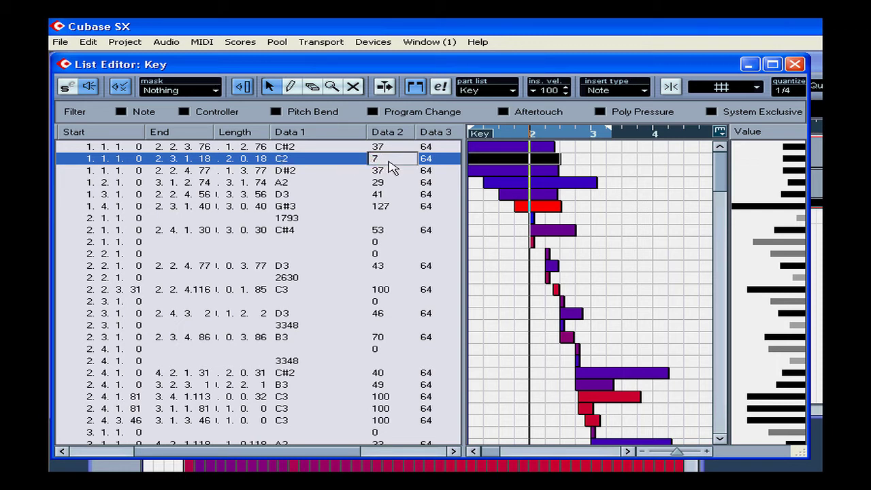
{"action": "type", "text": "4"}
{"action": "key", "text": "Return"}
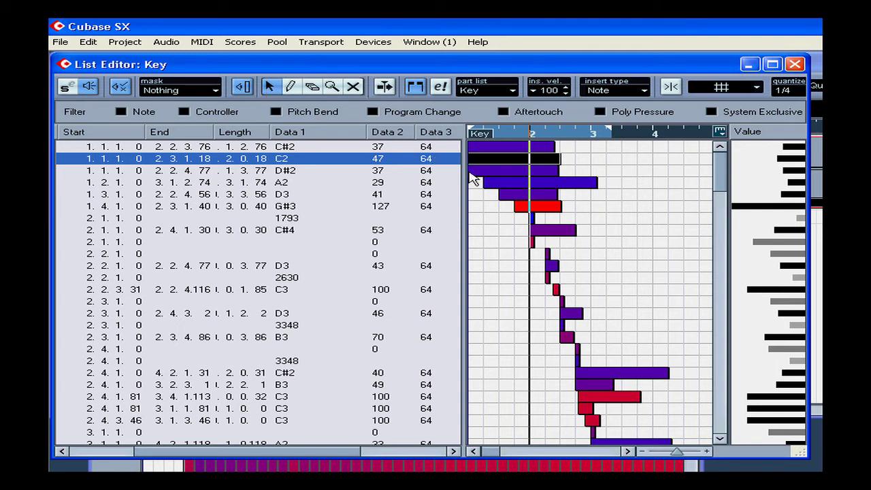
Select the first four notes and lengthen them slightly by dragging their ends in the event display
{"action": "left_click", "coordinate": [608, 186]}
{"action": "left_click_drag", "start_coordinate": [607, 186], "coordinate": [480, 143]}
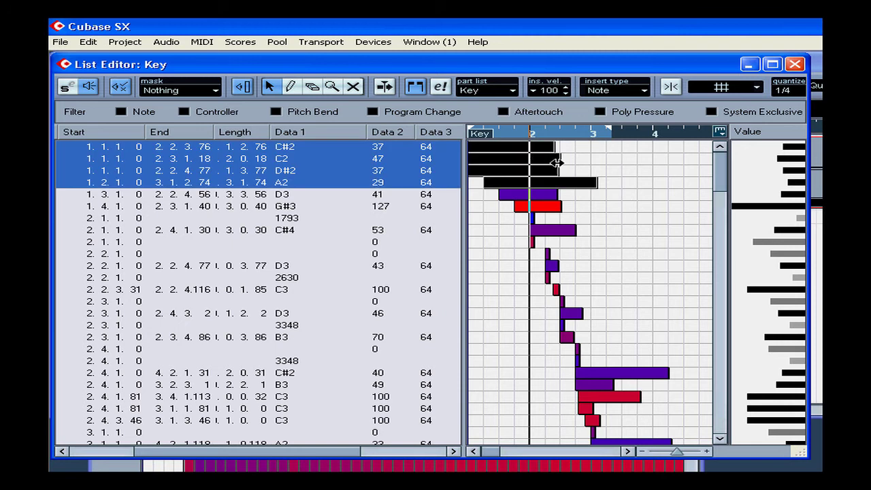
{"action": "mouse_move", "coordinate": [557, 164]}
{"action": "left_mouse_down"}
{"action": "mouse_move", "coordinate": [626, 165]}
{"action": "mouse_move", "coordinate": [560, 166]}
{"action": "left_mouse_up"}
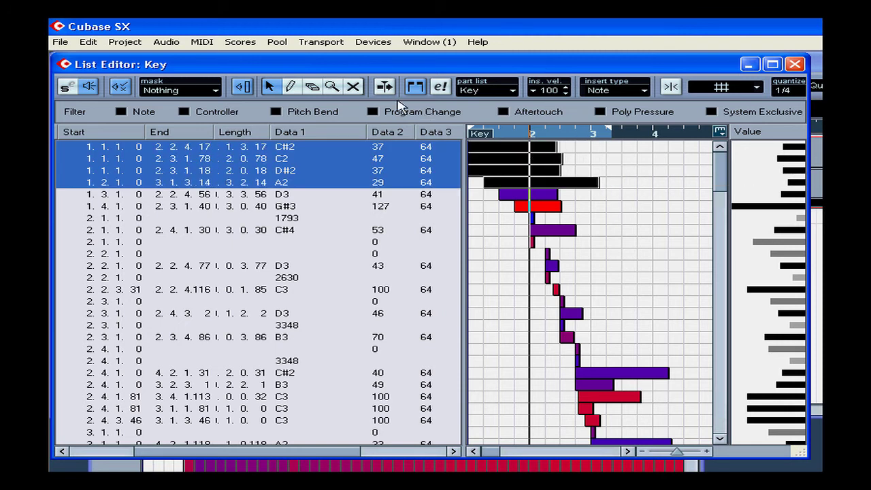
Try erasing the C2 and D#2 notes with the Erase tool
{"action": "left_click", "coordinate": [353, 87]}
{"action": "left_click", "coordinate": [535, 171]}
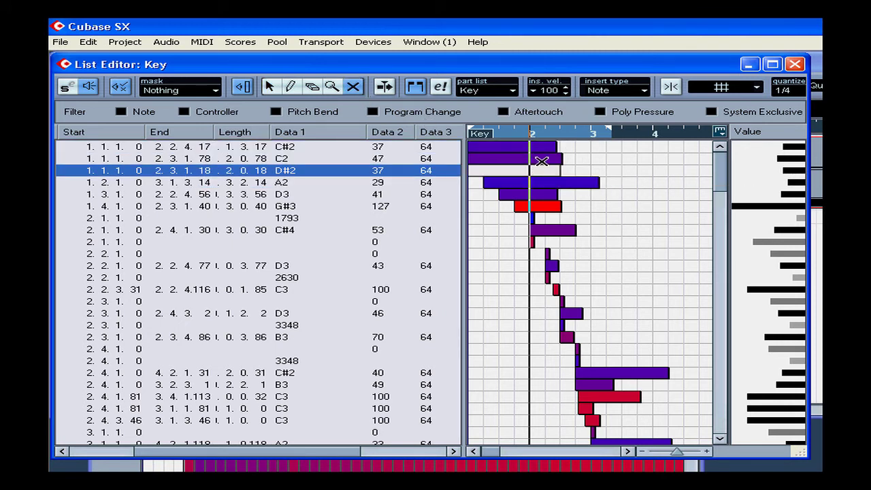
{"action": "left_click", "coordinate": [542, 160]}
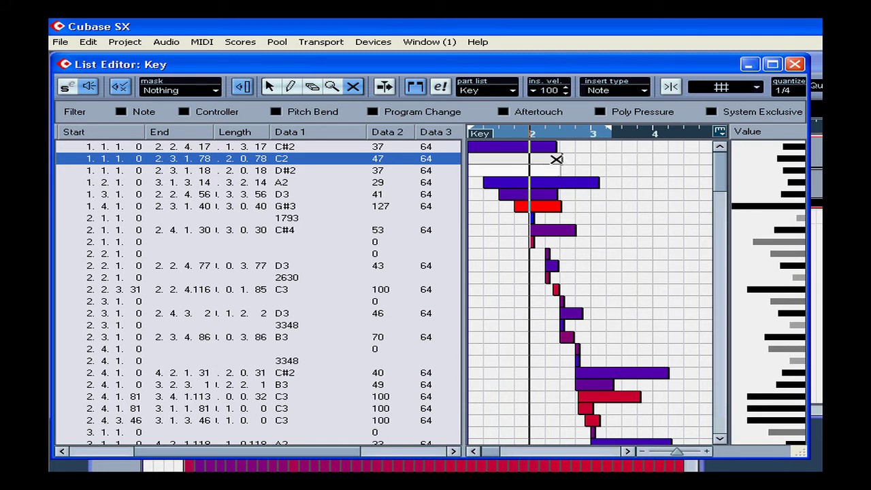
{"action": "left_click", "coordinate": [556, 160]}
{"action": "left_click", "coordinate": [551, 170]}
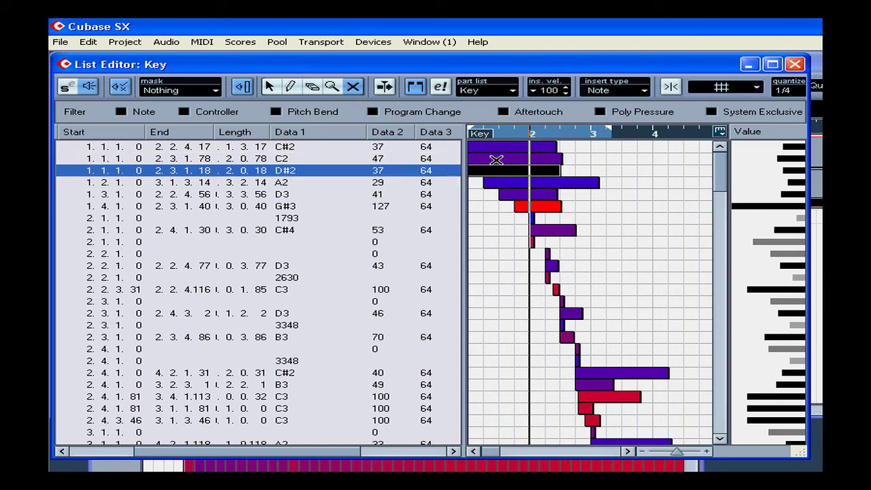
Filter the list to hide Note and Aftertouch events, then show all events again
{"action": "left_click", "coordinate": [123, 89]}
{"action": "left_click", "coordinate": [123, 90]}
{"action": "left_click_drag", "start_coordinate": [145, 451], "coordinate": [68, 456]}
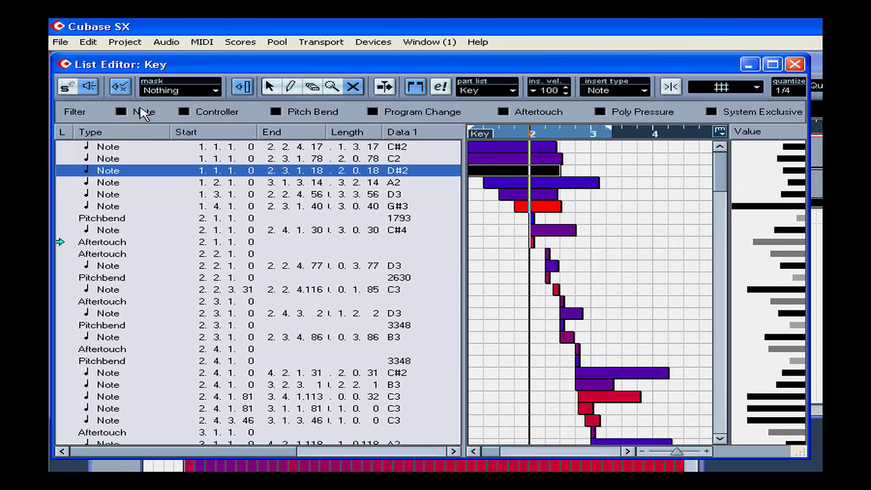
{"action": "left_click", "coordinate": [120, 111]}
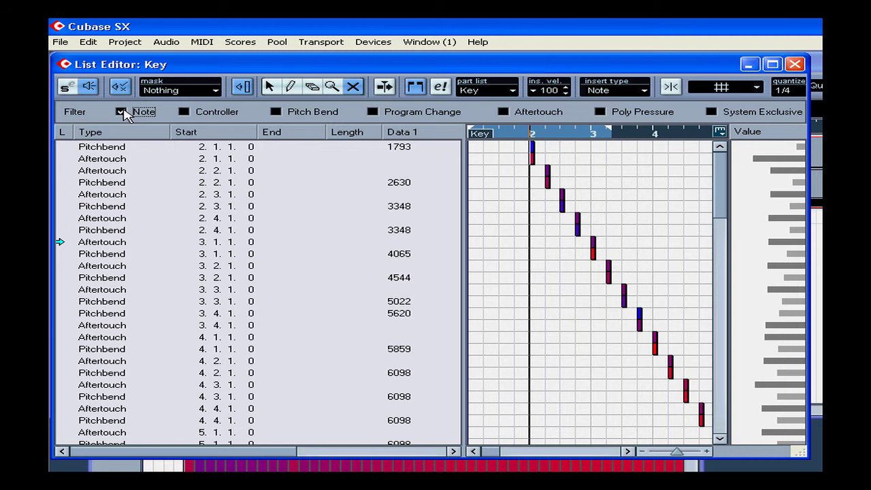
{"action": "left_click", "coordinate": [503, 111]}
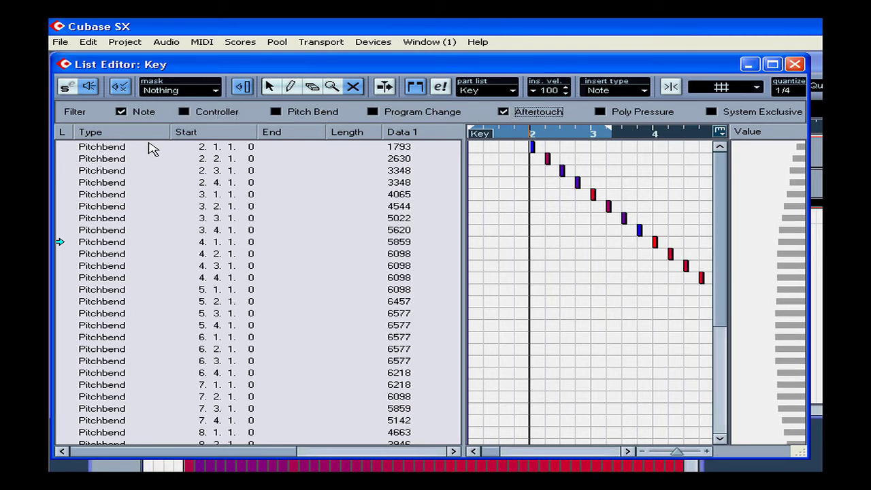
{"action": "left_click", "coordinate": [121, 113]}
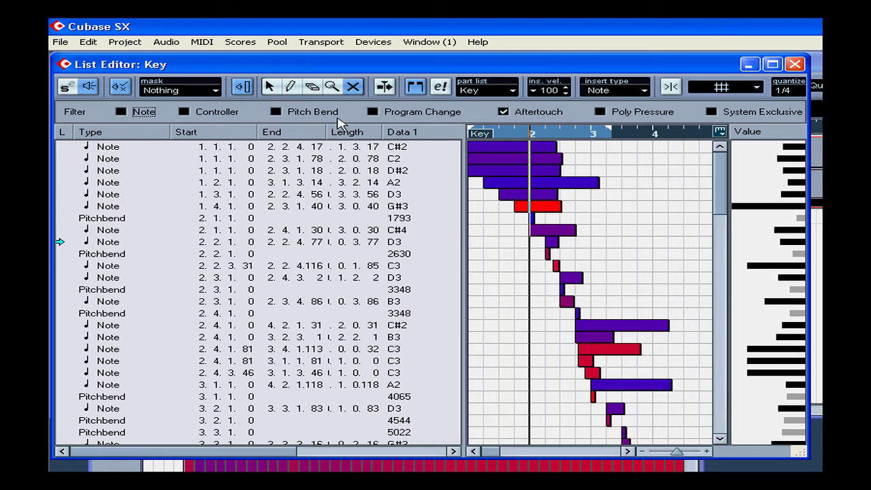
{"action": "left_click", "coordinate": [507, 113]}
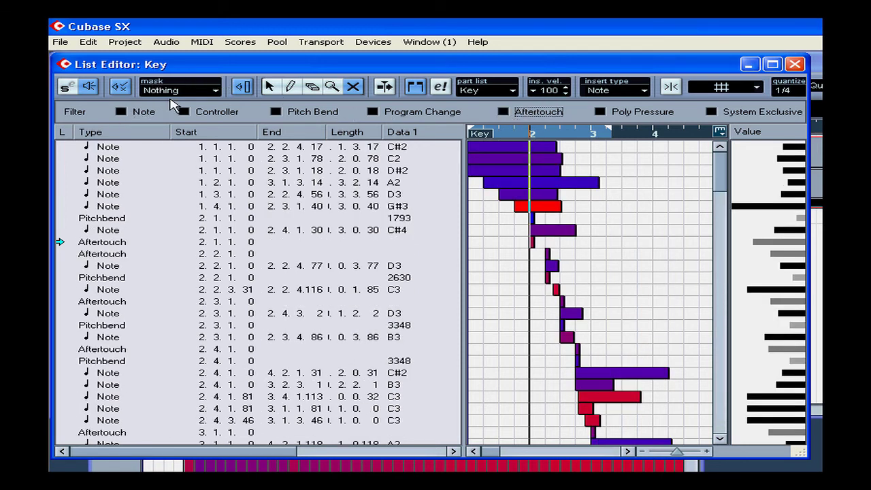
Select the first note and set the list mask to Event Types
{"action": "left_click", "coordinate": [113, 150]}
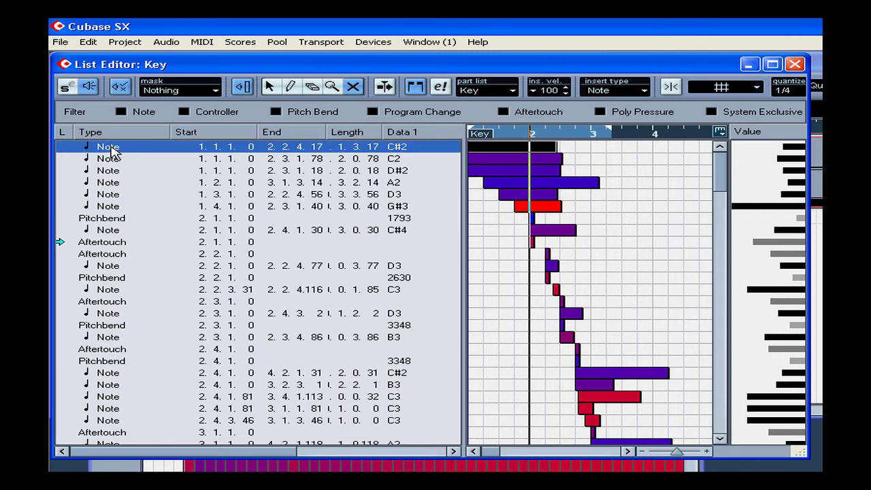
{"action": "left_click", "coordinate": [187, 92]}
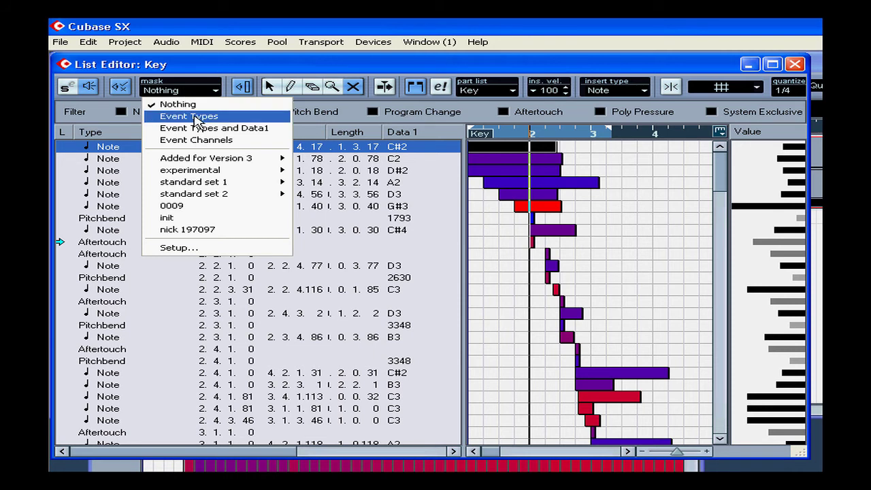
{"action": "left_click", "coordinate": [197, 118]}
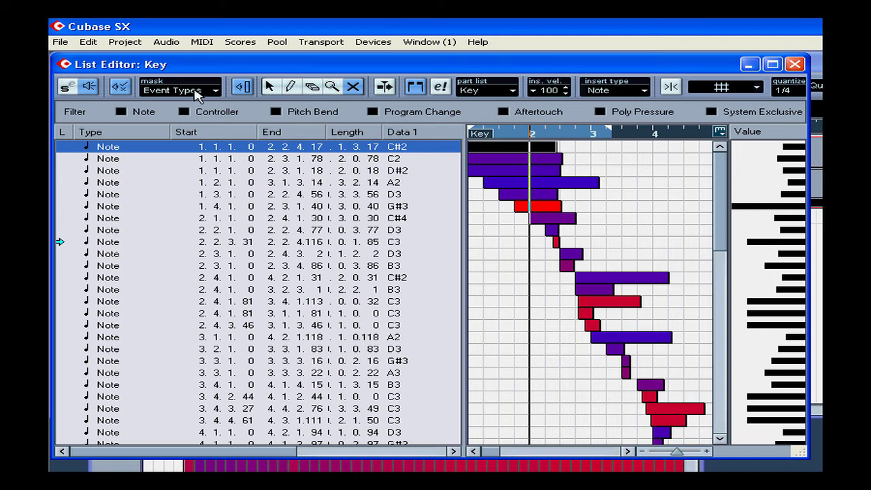
Set the list mask to Event Types and Data1 and raise the velocity of the second C#2 note
{"action": "left_click", "coordinate": [196, 91]}
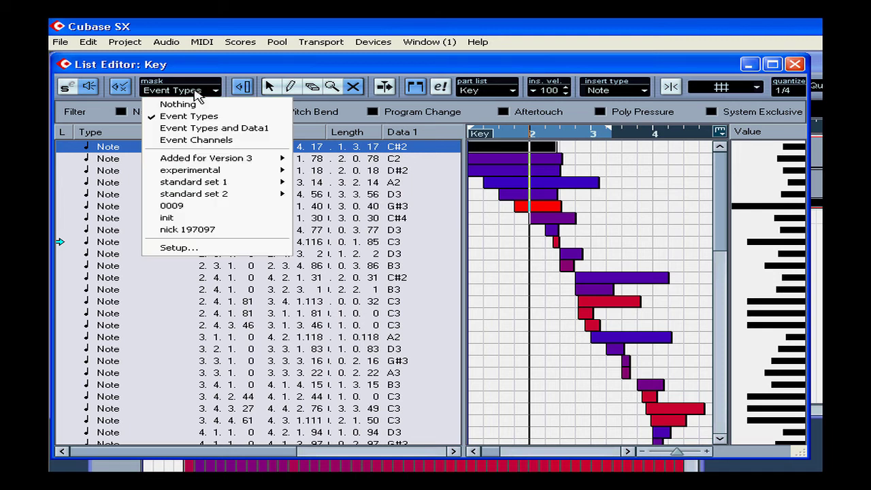
{"action": "left_click", "coordinate": [225, 129]}
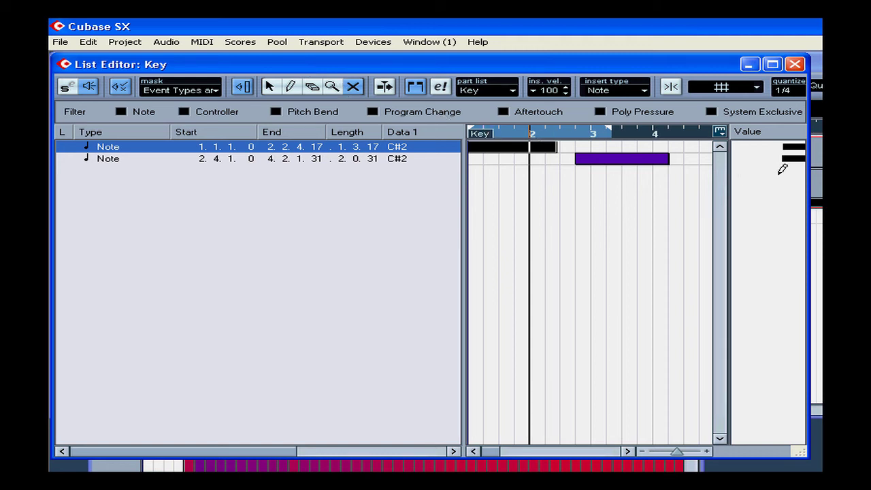
{"action": "left_click_drag", "start_coordinate": [779, 153], "coordinate": [748, 159]}
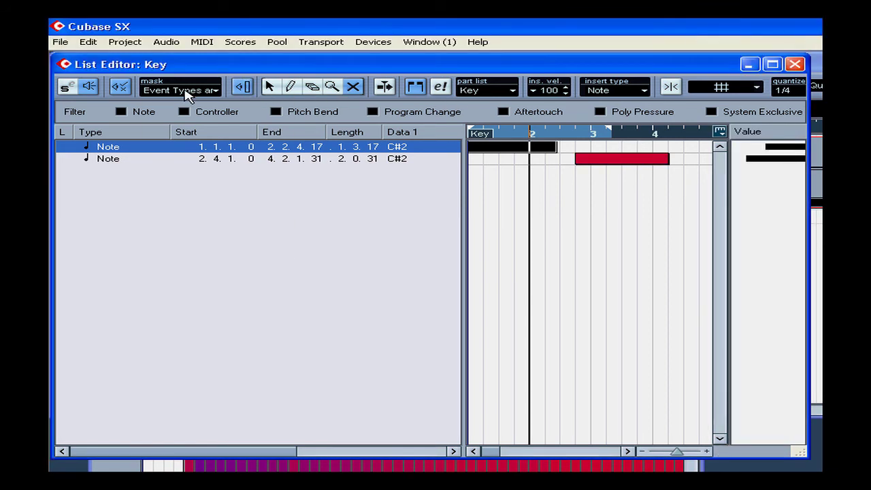
Apply the experimental mask preset extract volume and pan to the event list
{"action": "left_click", "coordinate": [183, 91]}
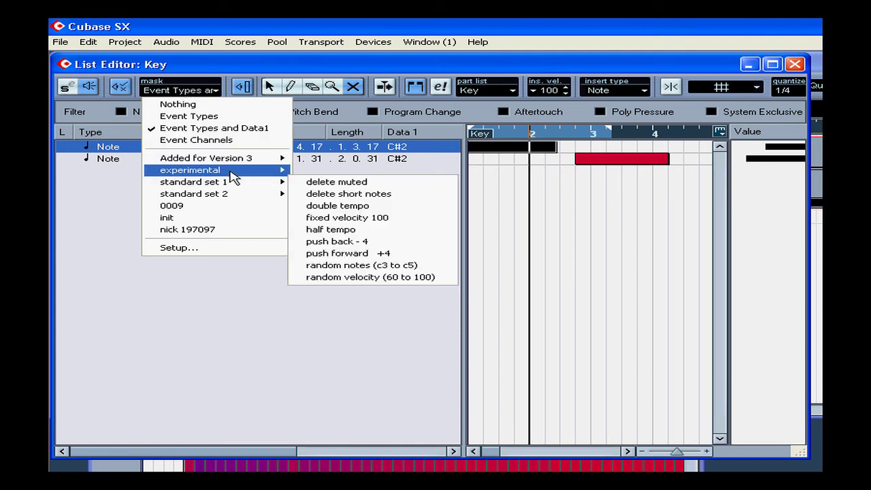
{"action": "mouse_move", "coordinate": [230, 173]}
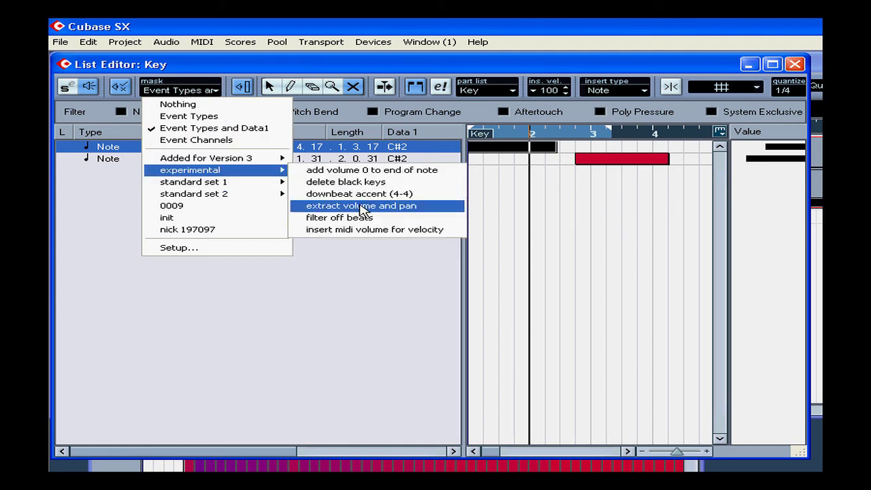
{"action": "left_click", "coordinate": [361, 206]}
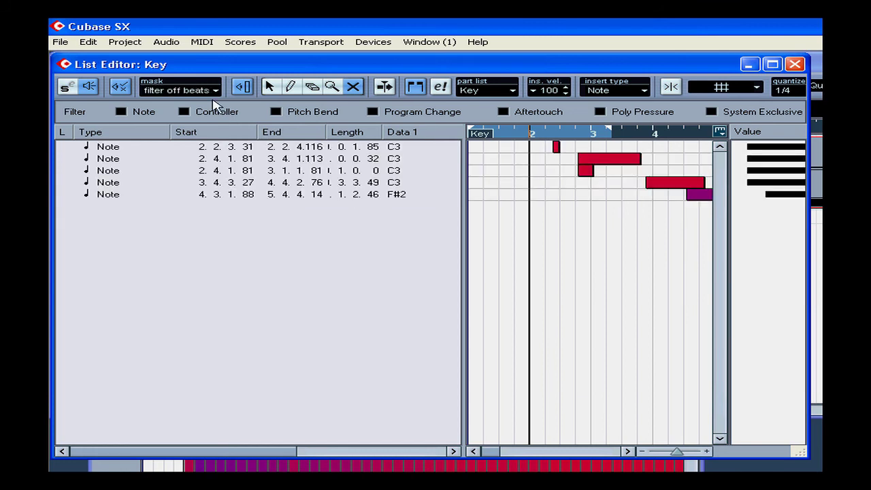
Open the Logical Editor setup from the mask presets and move its window higher on screen
{"action": "left_click", "coordinate": [200, 92]}
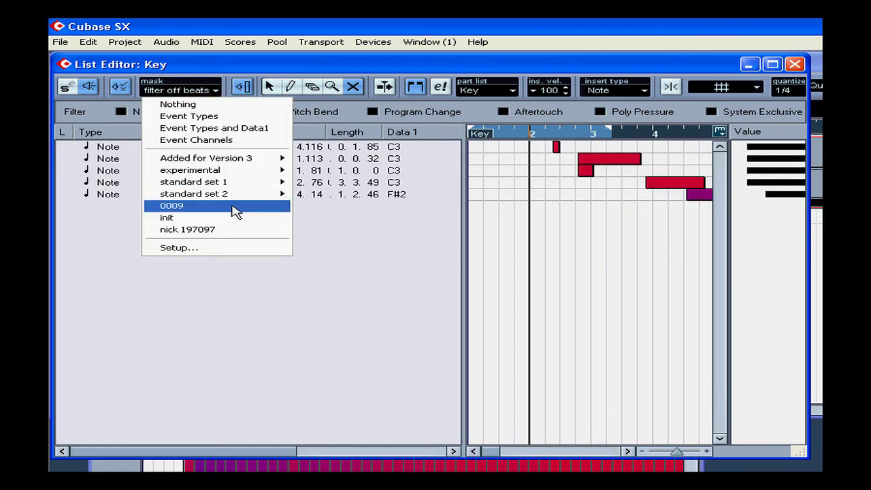
{"action": "left_click", "coordinate": [227, 252]}
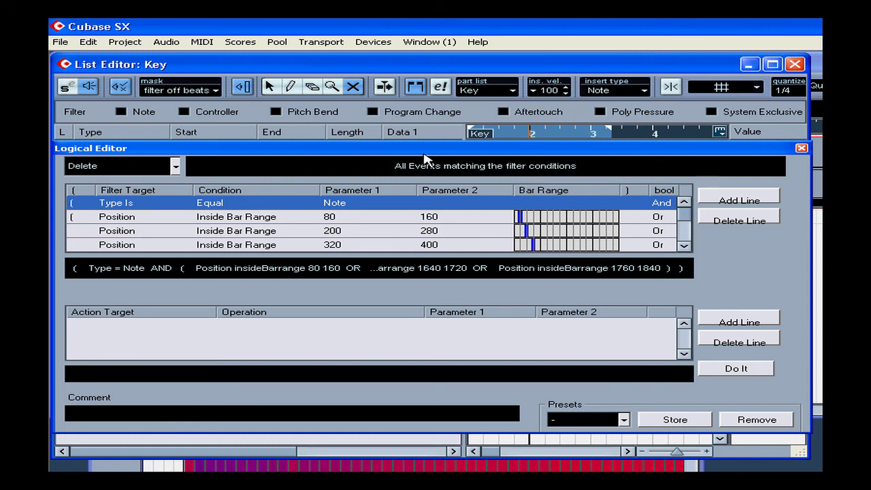
{"action": "left_click_drag", "start_coordinate": [425, 151], "coordinate": [415, 75]}
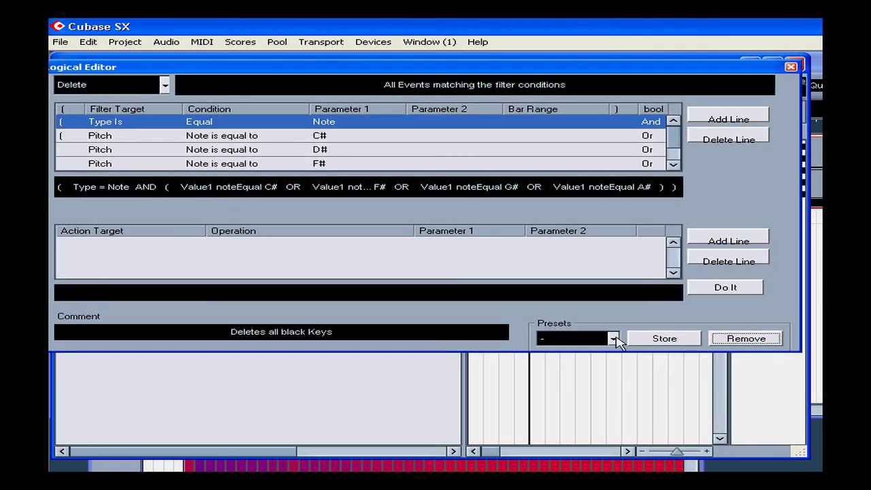
Browse the Logical Editor preset folders and open the Store preset name dialog without saving
{"action": "left_click", "coordinate": [613, 341]}
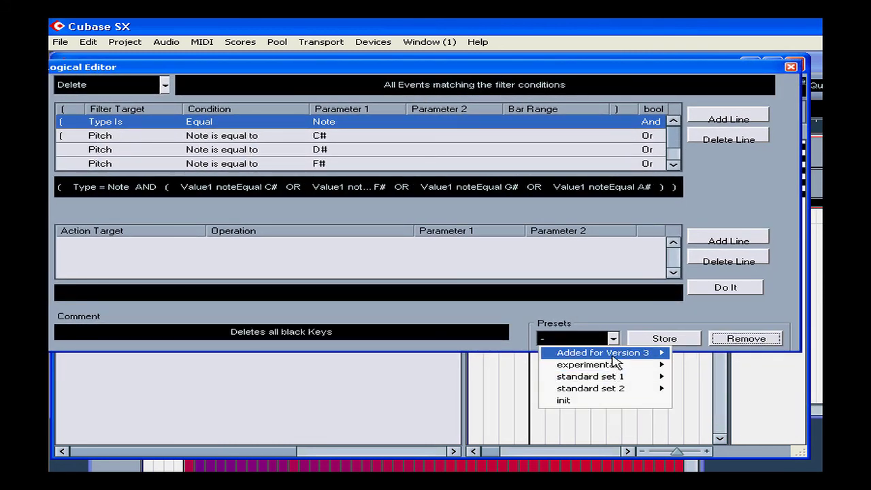
{"action": "mouse_move", "coordinate": [617, 357]}
{"action": "left_click", "coordinate": [628, 321]}
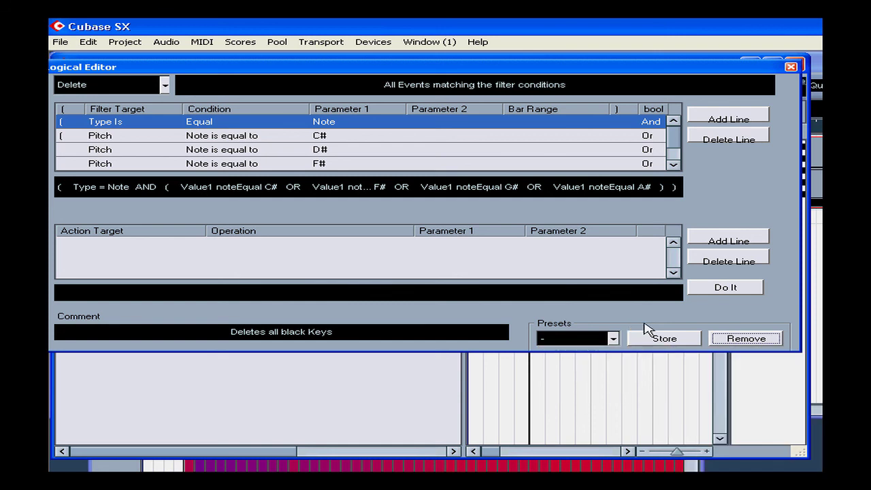
{"action": "left_click", "coordinate": [670, 343]}
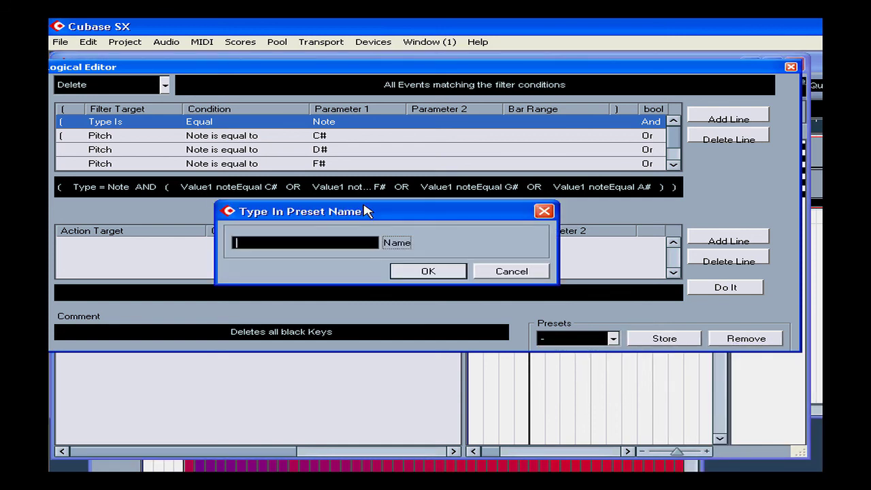
{"action": "left_click", "coordinate": [510, 272]}
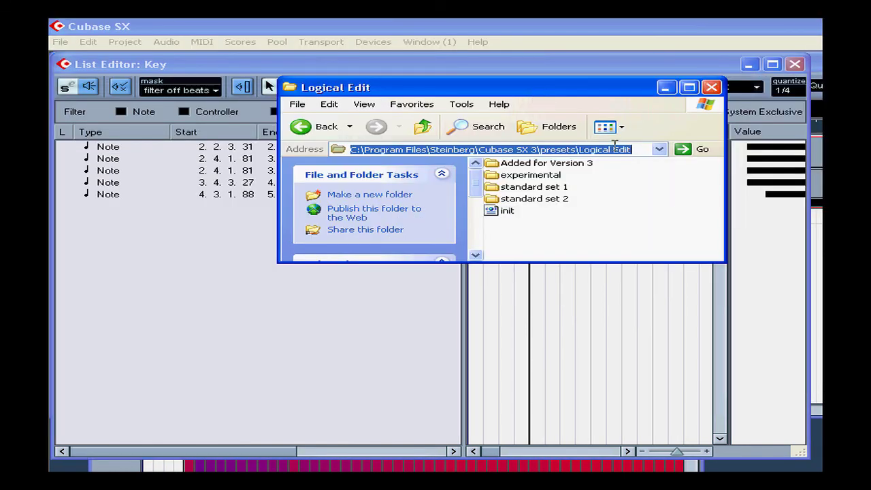
Select the Logical Edit presets folder path in the Explorer address bar, then close the Logical Editor
{"action": "left_click_drag", "start_coordinate": [631, 150], "coordinate": [308, 154]}
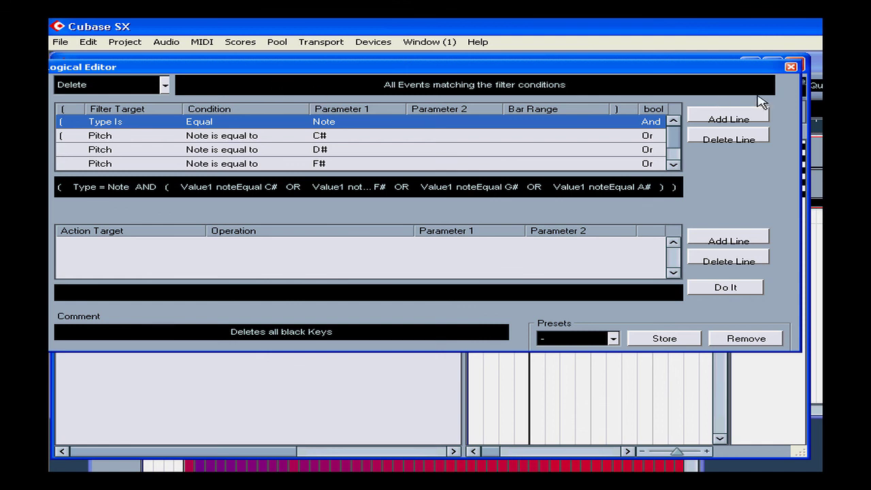
{"action": "left_click", "coordinate": [790, 68]}
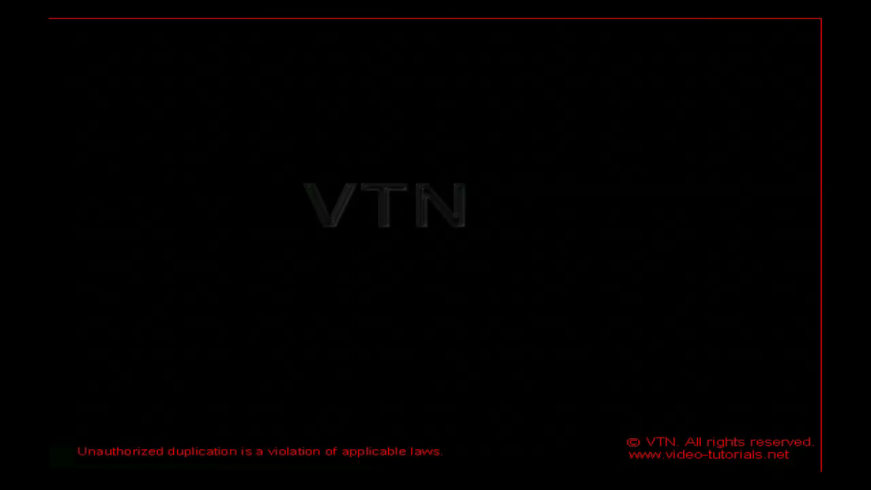